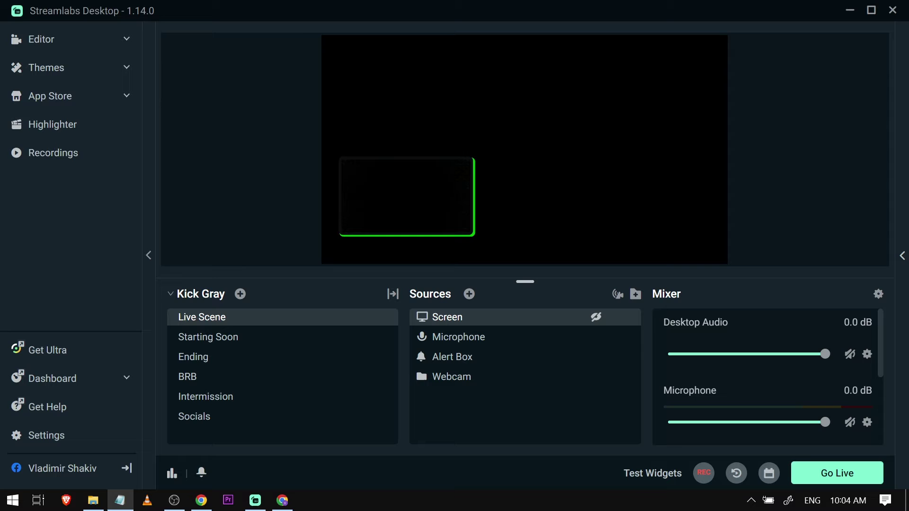
Load fast.com in a new browser tab to run the speed test
{"action": "key", "text": "alt+Tab"}
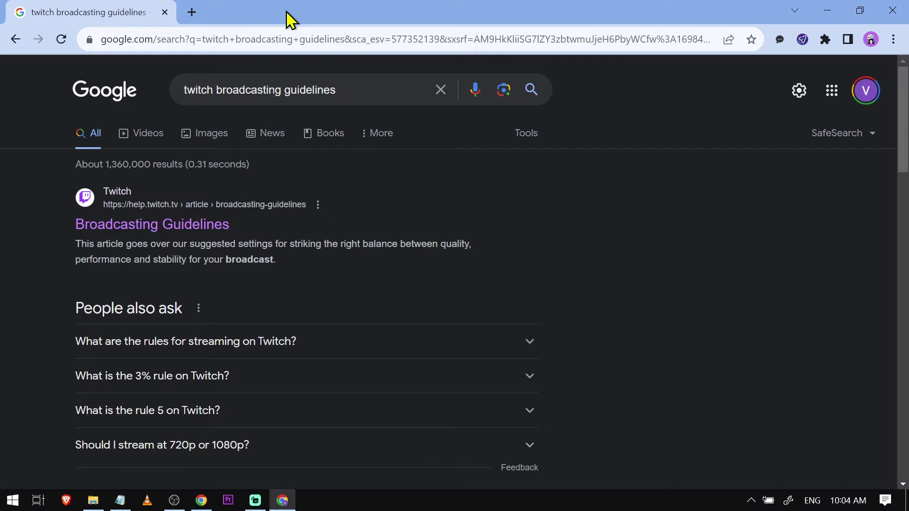
{"action": "key", "text": "ctrl+t"}
{"action": "type", "text": "spee"}
{"action": "key", "text": "BackSpace"}
{"action": "key", "text": "BackSpace"}
{"action": "key", "text": "BackSpace"}
{"action": "key", "text": "BackSpace"}
{"action": "key", "text": "BackSpace"}
{"action": "type", "text": "fast."}
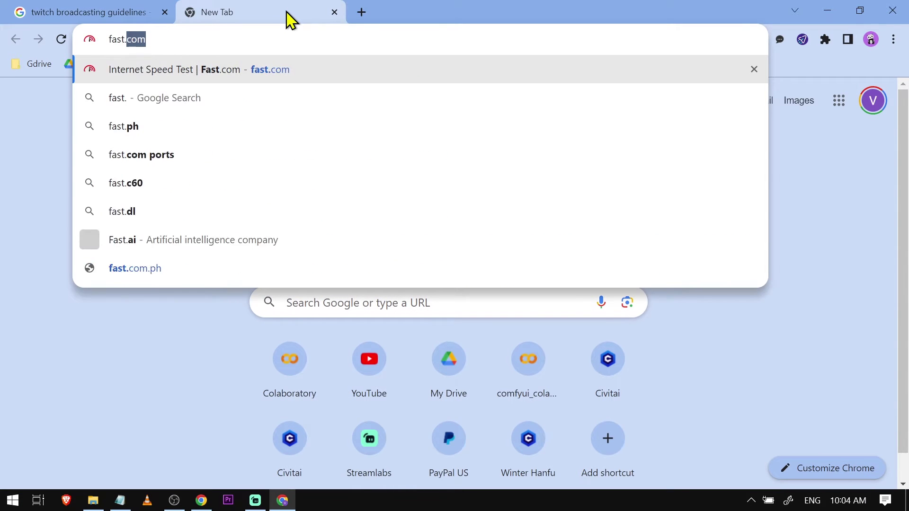
{"action": "key", "text": "Return"}
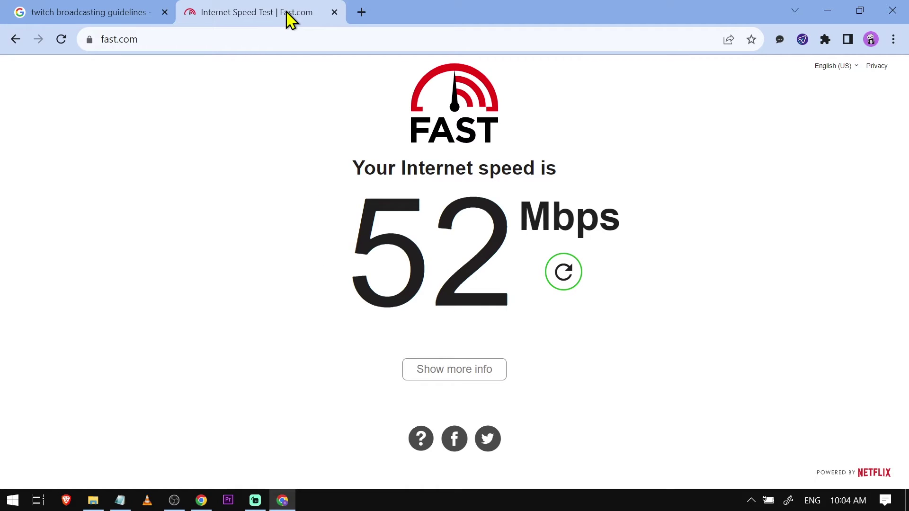
Show more info to reveal 14/78 ms latency and 230 Mbps upload
{"action": "left_click", "coordinate": [480, 376]}
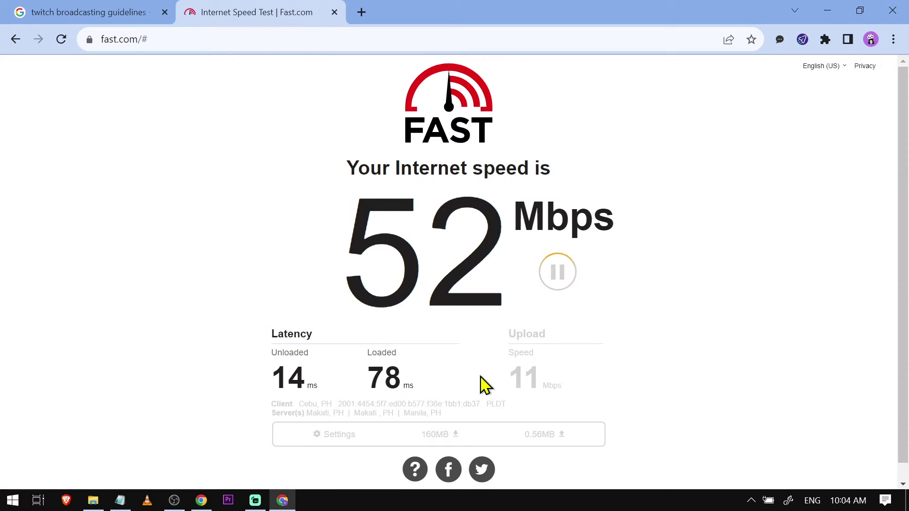
{"action": "scroll", "coordinate": [748, 283], "scroll_direction": "down", "scroll_amount": 1}
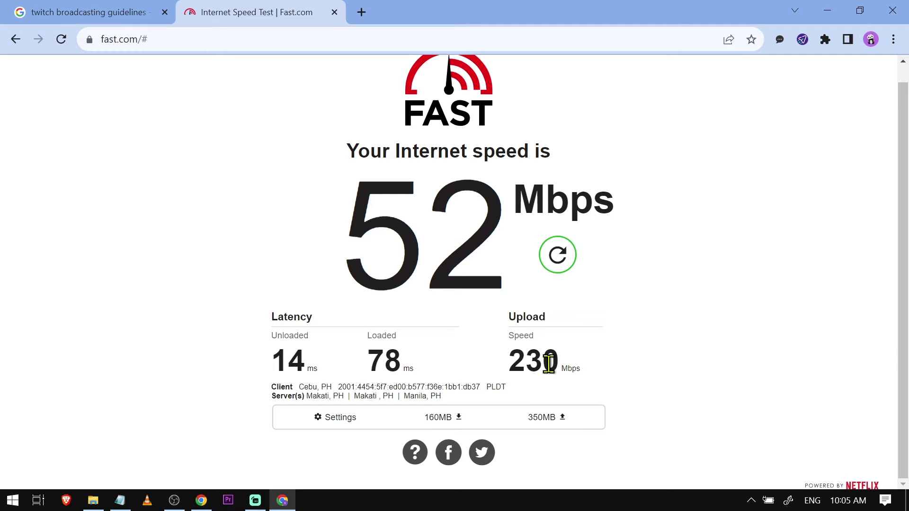
{"action": "triple_click", "coordinate": [548, 363]}
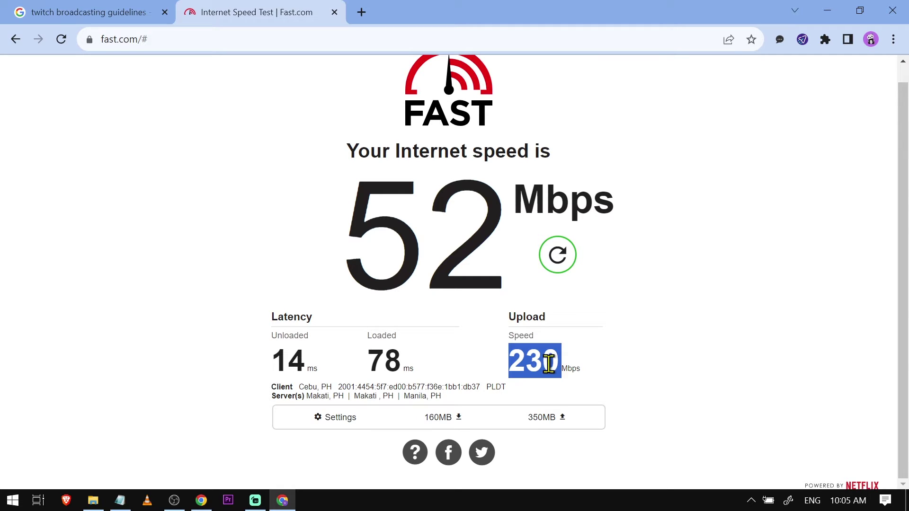
{"action": "left_click", "coordinate": [556, 367]}
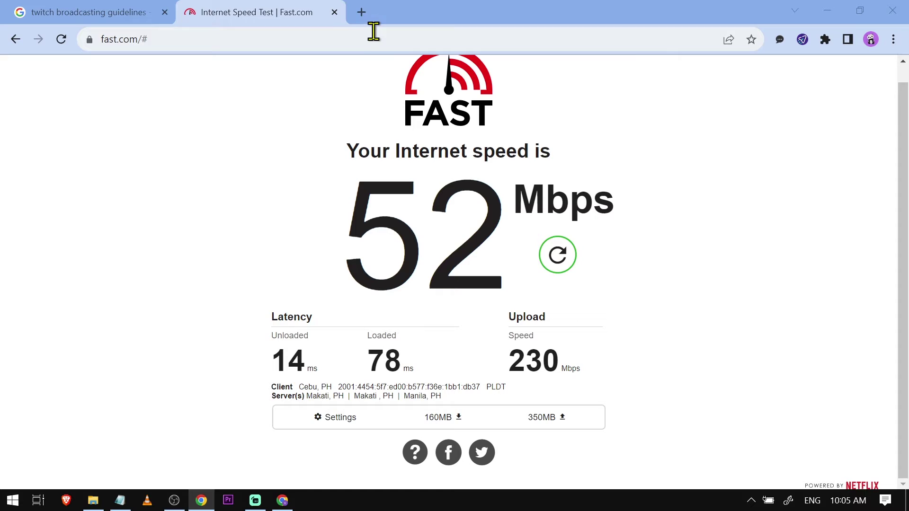
Search Google for '1080p streaming internet speed requirements' and highlight 1080p in the snippet
{"action": "left_click", "coordinate": [363, 12]}
{"action": "type", "text": "1080p"}
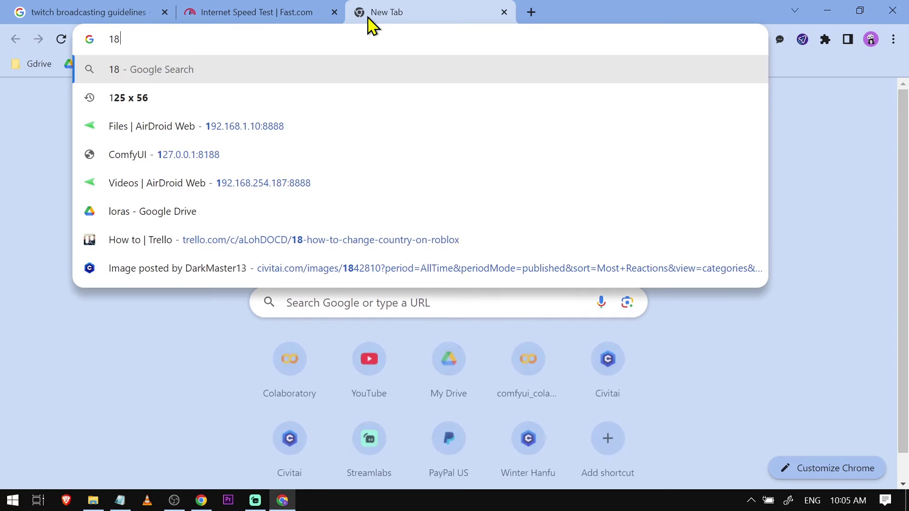
{"action": "type", "text": " streaming "}
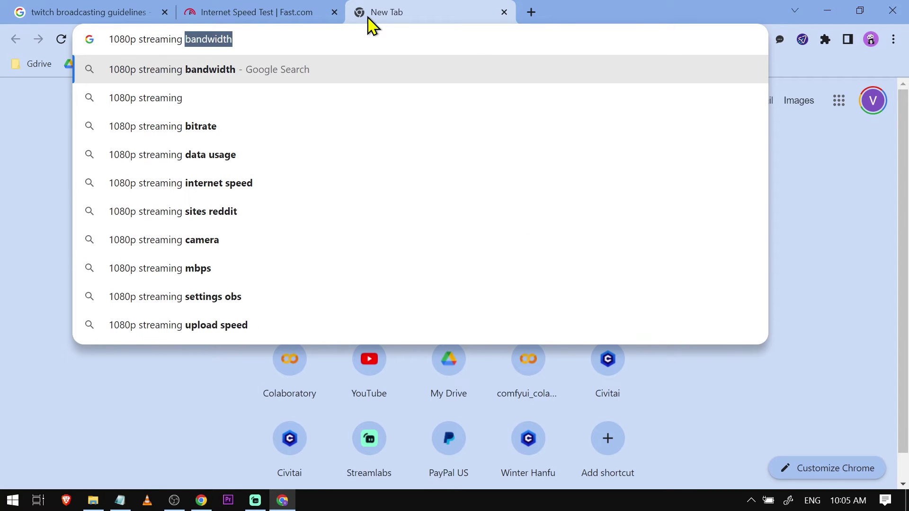
{"action": "type", "text": "internet speed requirements"}
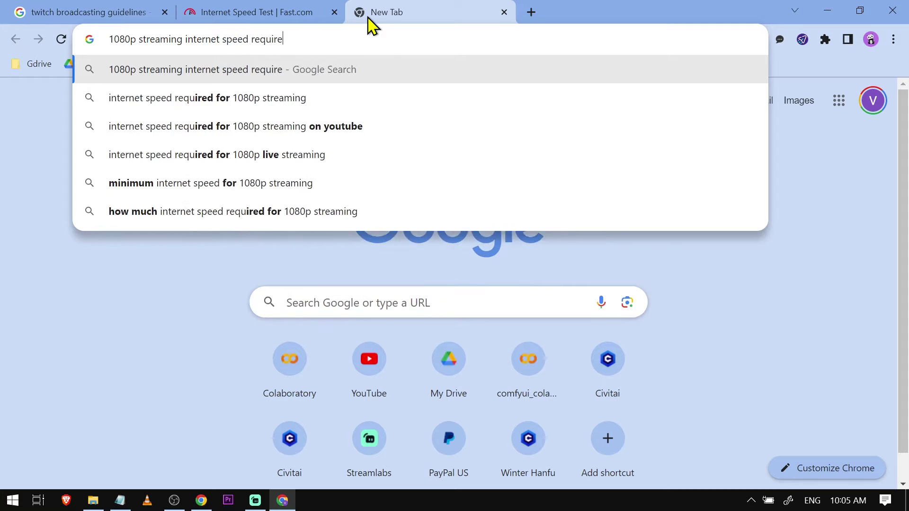
{"action": "key", "text": "Return"}
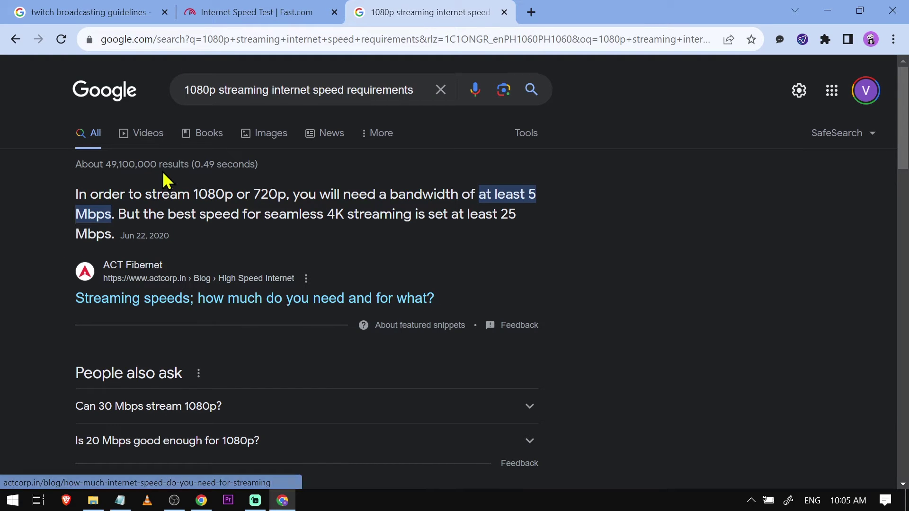
{"action": "left_click_drag", "start_coordinate": [192, 194], "coordinate": [233, 196]}
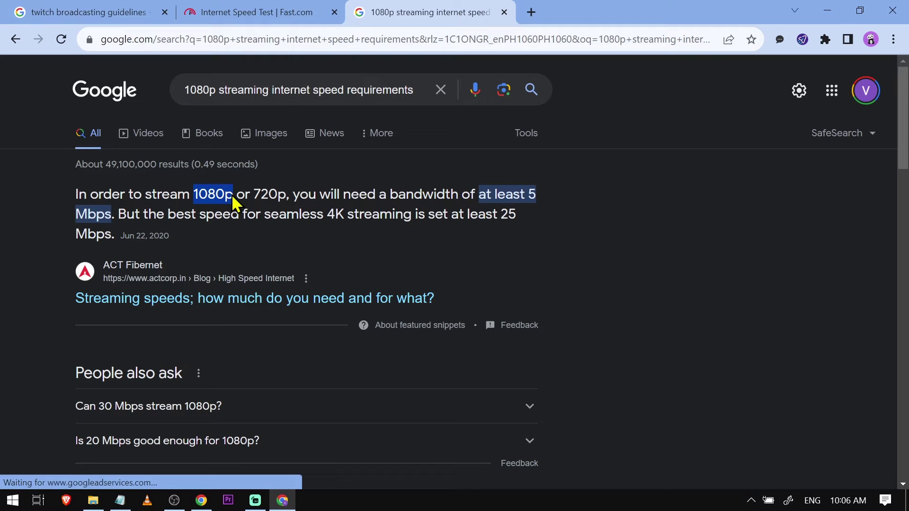
{"action": "left_click_drag", "start_coordinate": [387, 195], "coordinate": [438, 195]}
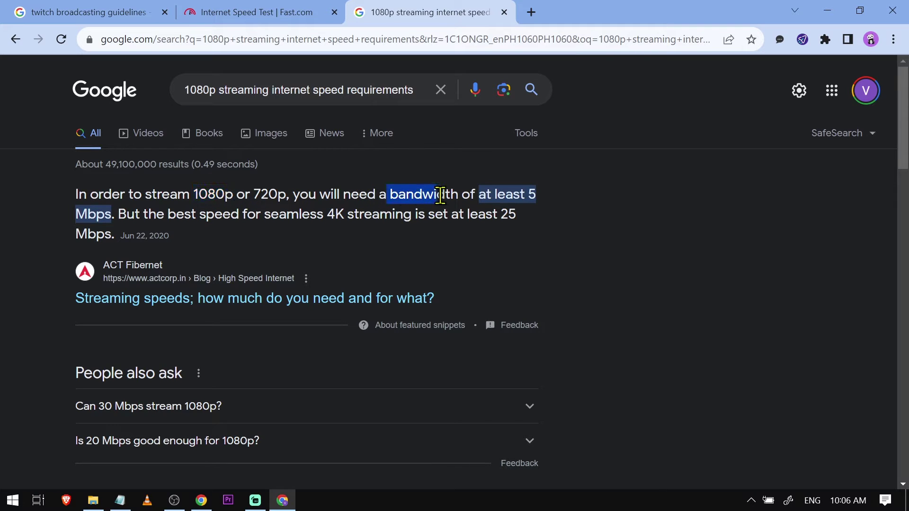
{"action": "left_click", "coordinate": [445, 195]}
Read the snippet's speeds for 1080p and 4K streaming, then return to Fast.com
{"action": "left_click_drag", "start_coordinate": [114, 214], "coordinate": [134, 214]}
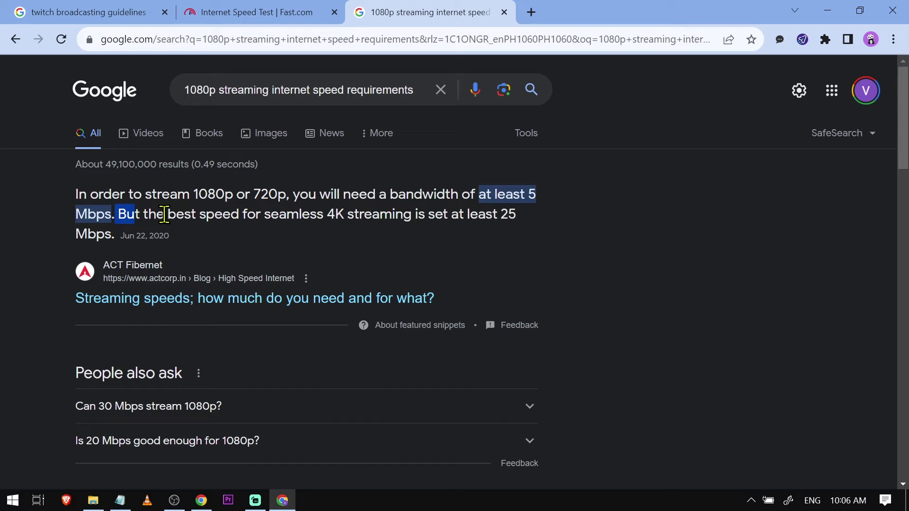
{"action": "left_click_drag", "start_coordinate": [197, 214], "coordinate": [454, 234]}
{"action": "left_click", "coordinate": [387, 214]}
{"action": "left_click", "coordinate": [452, 232]}
{"action": "scroll", "coordinate": [452, 228], "scroll_direction": "down", "scroll_amount": 2}
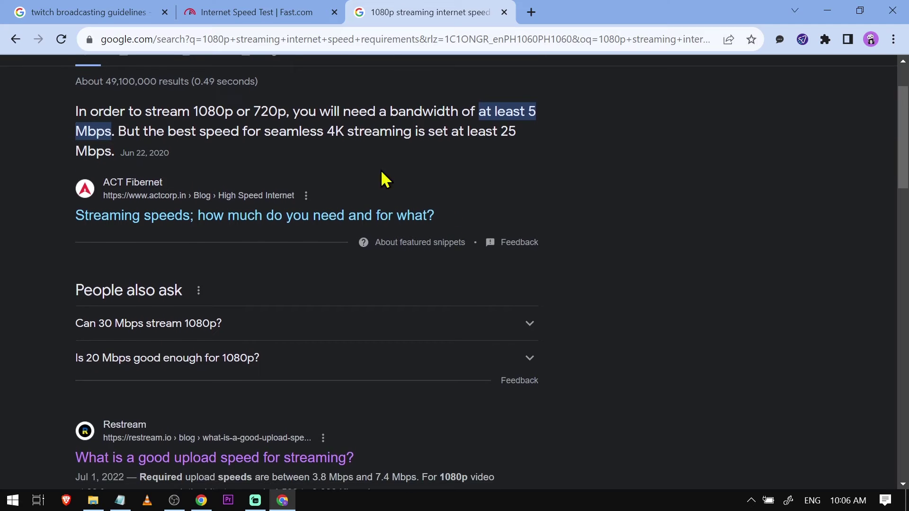
{"action": "left_click_drag", "start_coordinate": [335, 130], "coordinate": [363, 131]}
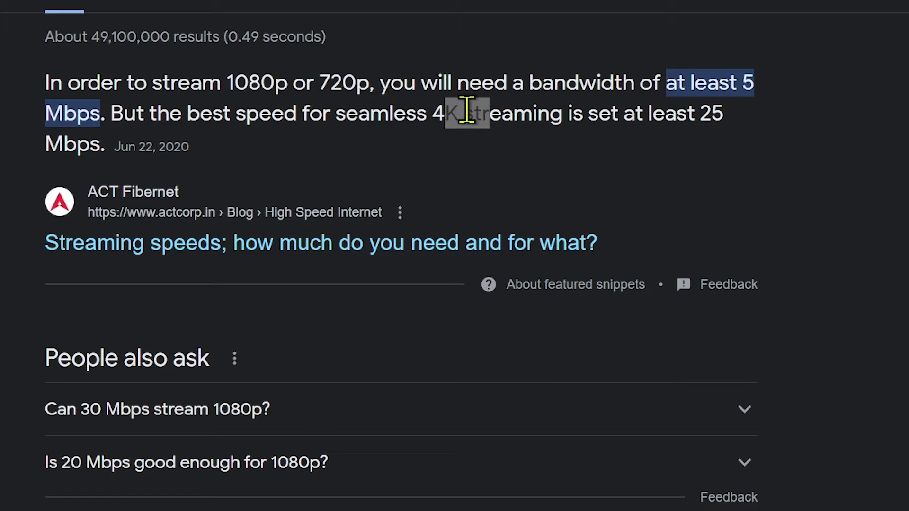
{"action": "left_click_drag", "start_coordinate": [432, 113], "coordinate": [560, 112]}
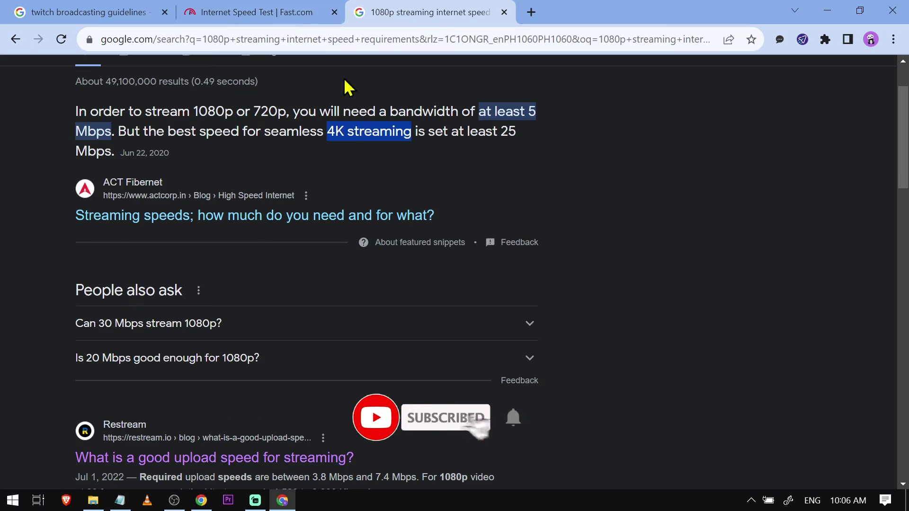
{"action": "left_click", "coordinate": [290, 13]}
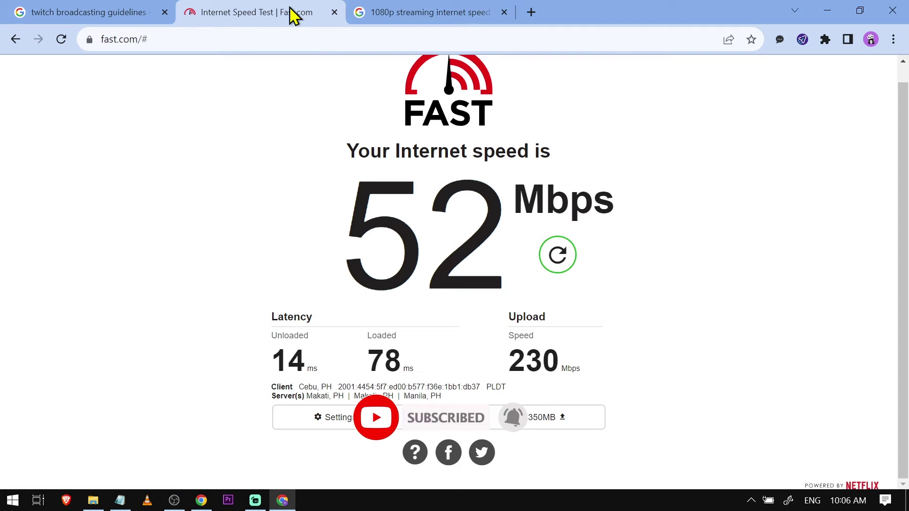
Return to the 1080p speed search tab and clear the 4K streaming highlight
{"action": "left_click", "coordinate": [420, 13]}
{"action": "left_click", "coordinate": [380, 115]}
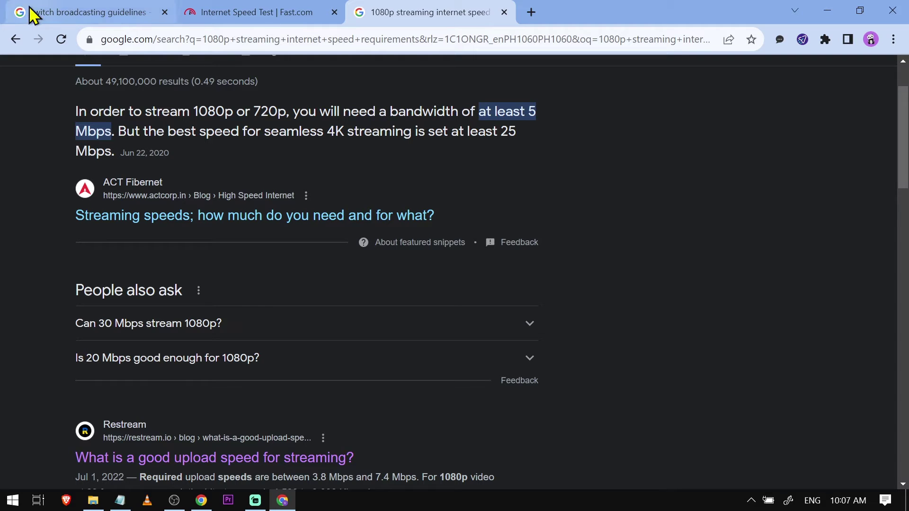
Open Twitch's Broadcasting Guidelines and review the 1080p 30fps 4500 kbps card specs
{"action": "left_click", "coordinate": [132, 20]}
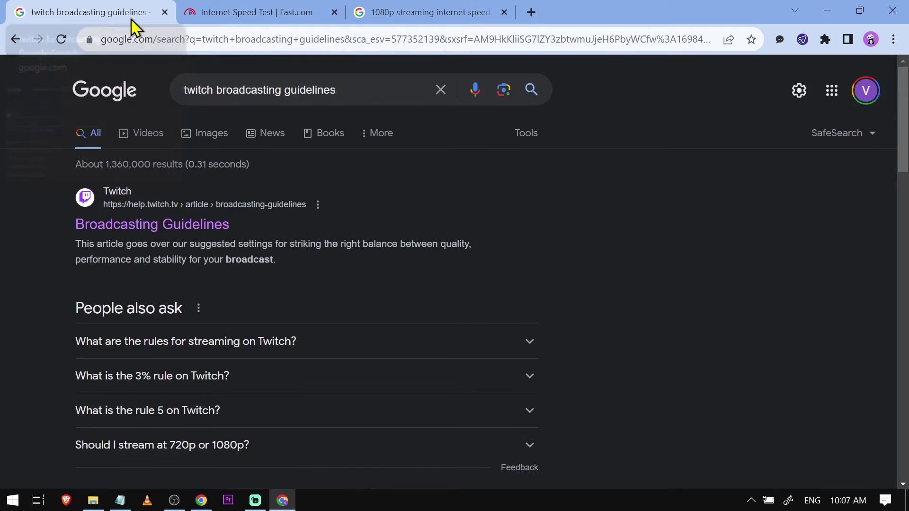
{"action": "left_click", "coordinate": [207, 226]}
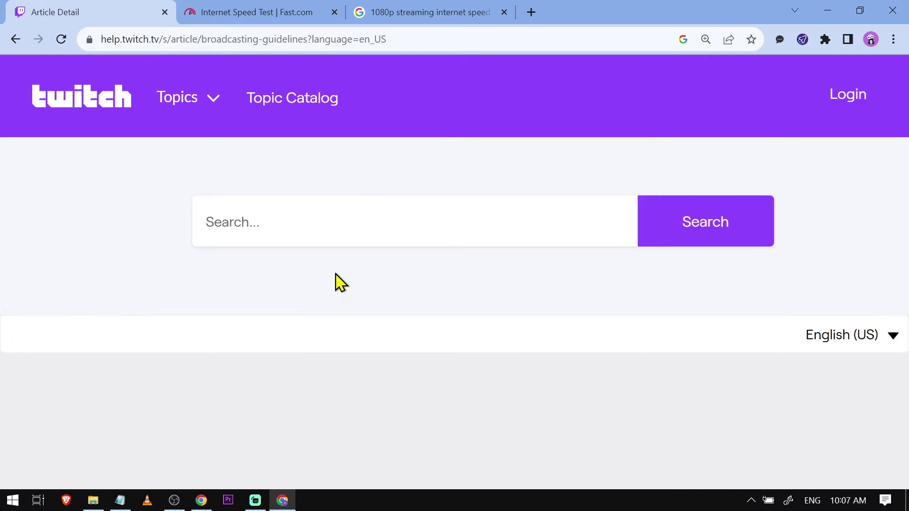
{"action": "scroll", "coordinate": [341, 283], "scroll_direction": "down", "scroll_amount": 20}
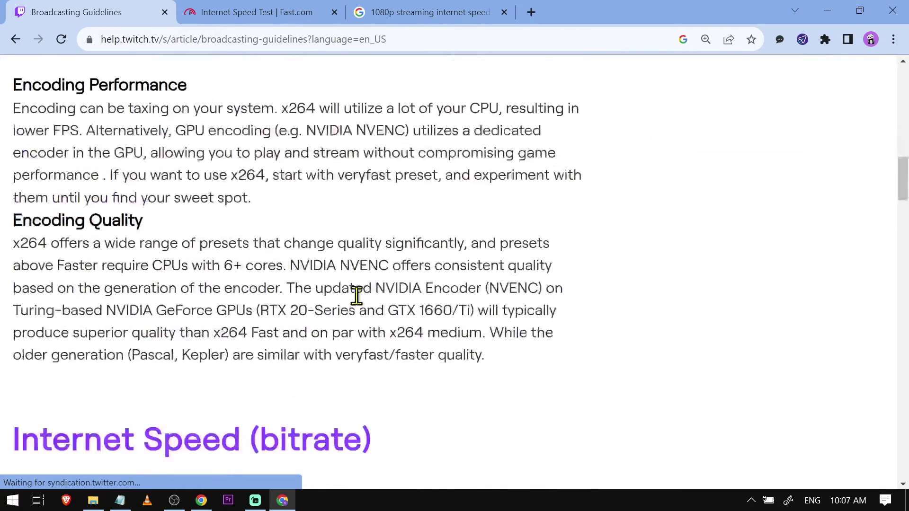
{"action": "scroll", "coordinate": [357, 296], "scroll_direction": "down", "scroll_amount": 16}
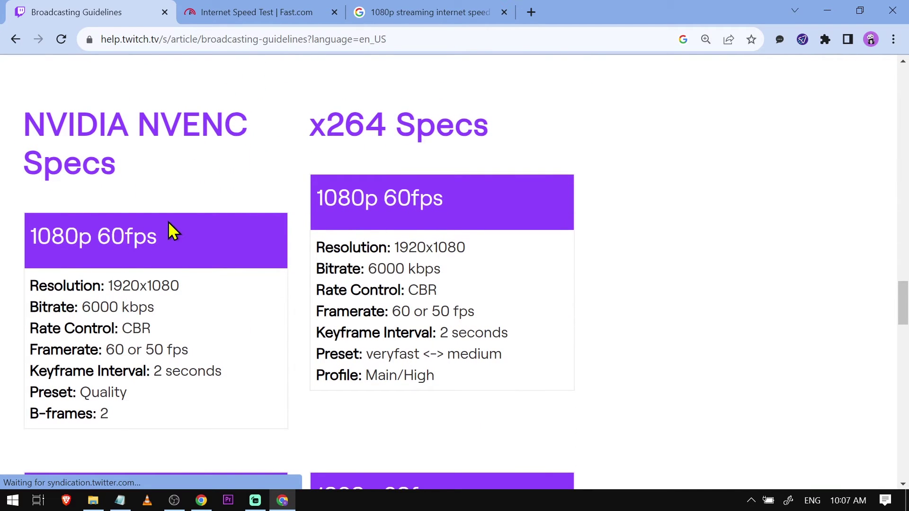
{"action": "scroll", "coordinate": [170, 230], "scroll_direction": "down", "scroll_amount": 1}
{"action": "scroll", "coordinate": [168, 221], "scroll_direction": "down", "scroll_amount": 6}
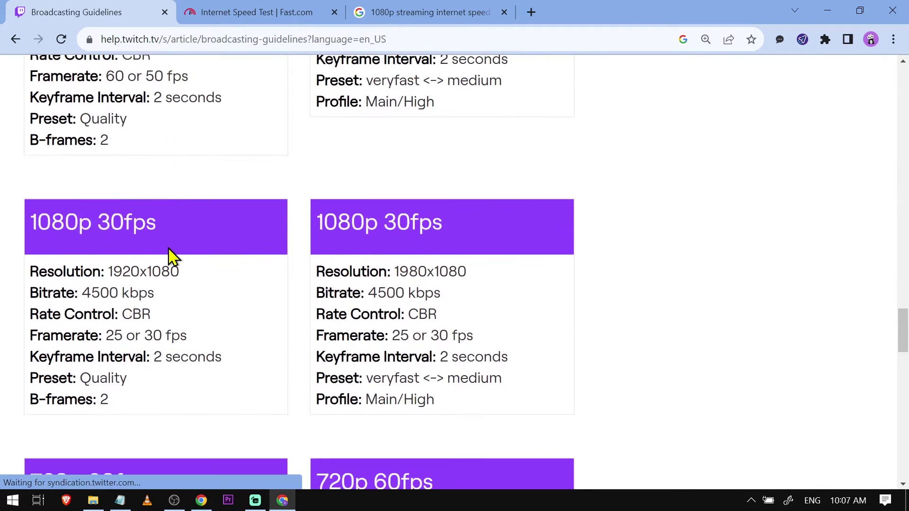
{"action": "triple_click", "coordinate": [123, 203]}
{"action": "left_click", "coordinate": [124, 205]}
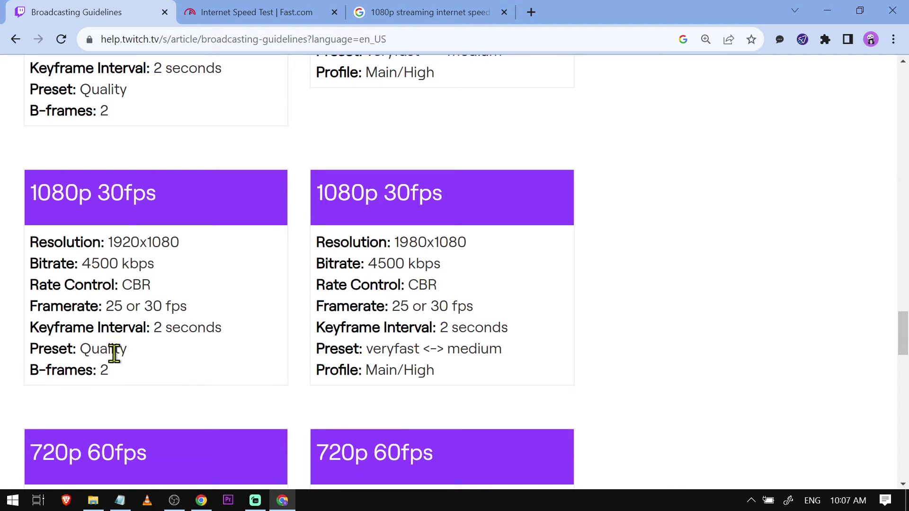
{"action": "left_click_drag", "start_coordinate": [115, 350], "coordinate": [67, 282]}
{"action": "left_click", "coordinate": [67, 283]}
Snap Streamlabs Desktop to the right half with the Twitch guidelines beside it
{"action": "left_click", "coordinate": [255, 501]}
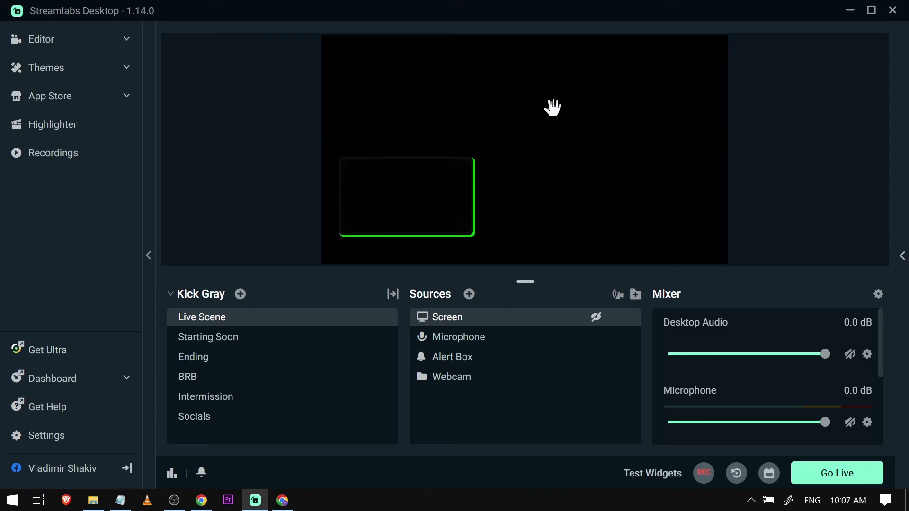
{"action": "key", "text": "super+Right"}
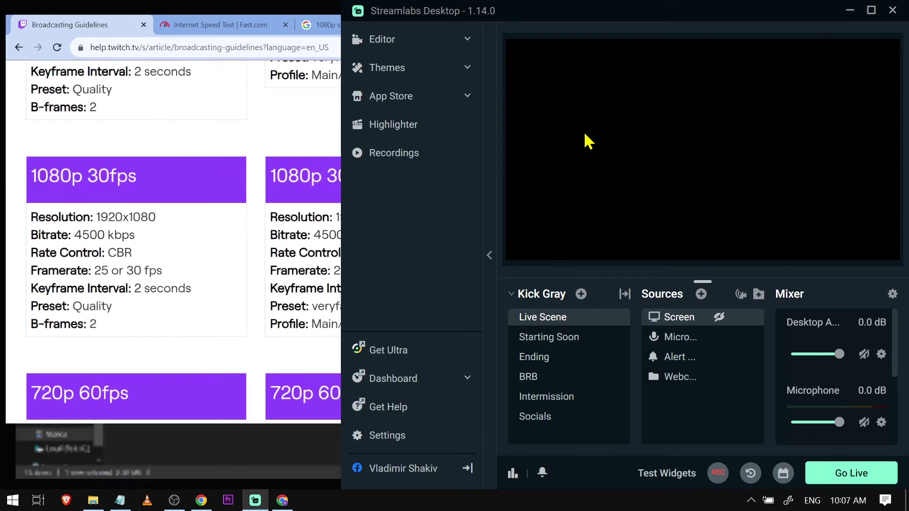
{"action": "left_click", "coordinate": [290, 229]}
Change the Output video bitrate from 2500 to 4500
{"action": "scroll", "coordinate": [163, 249], "scroll_direction": "down", "scroll_amount": 1}
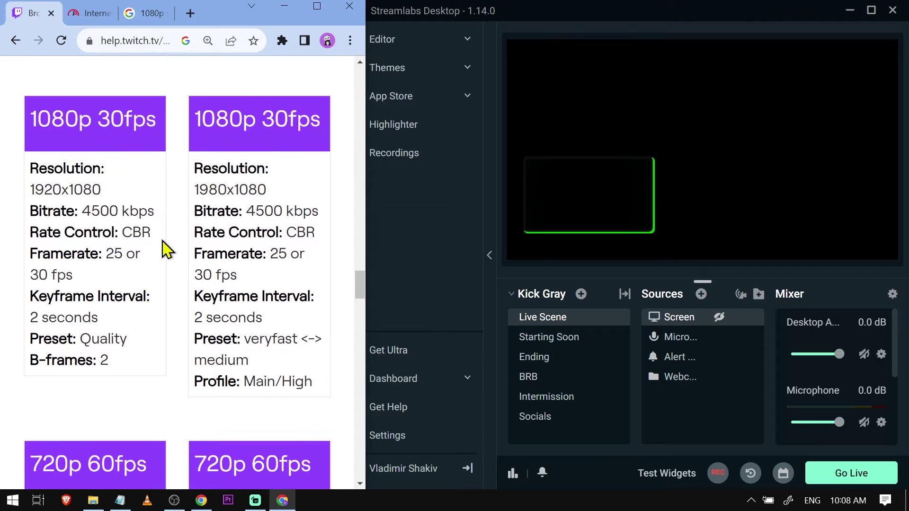
{"action": "left_click", "coordinate": [398, 449]}
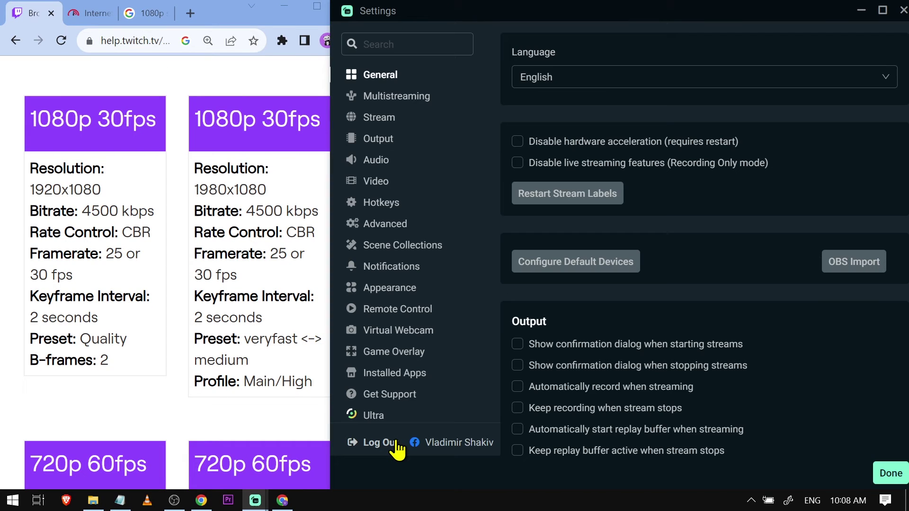
{"action": "left_click", "coordinate": [377, 140]}
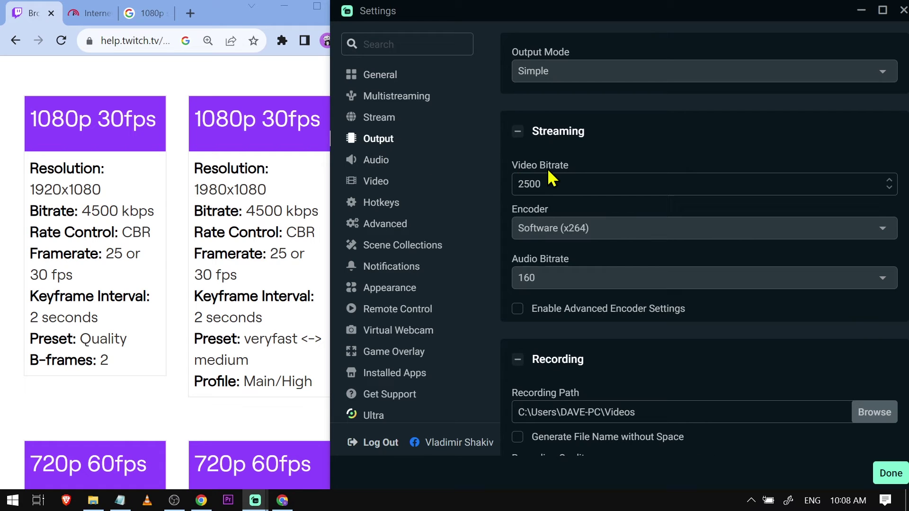
{"action": "left_click_drag", "start_coordinate": [566, 185], "coordinate": [517, 184]}
{"action": "left_click", "coordinate": [553, 186]}
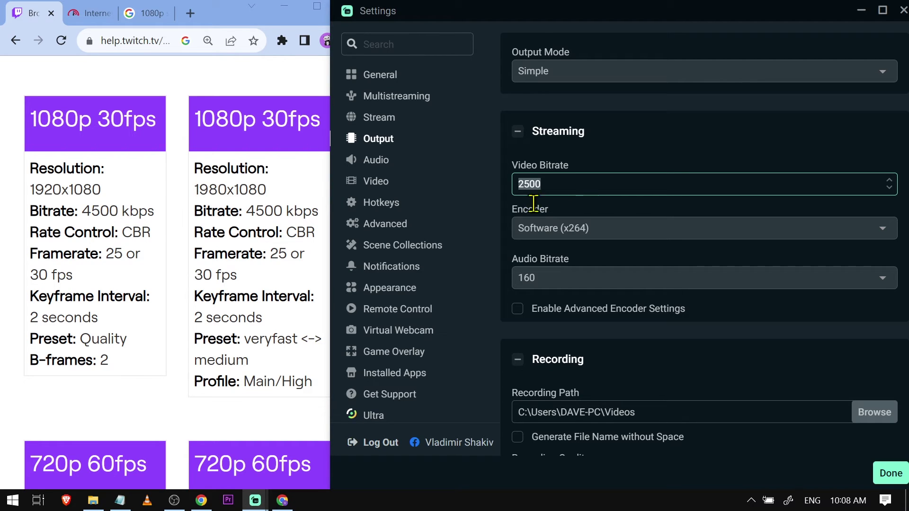
{"action": "type", "text": "45"}
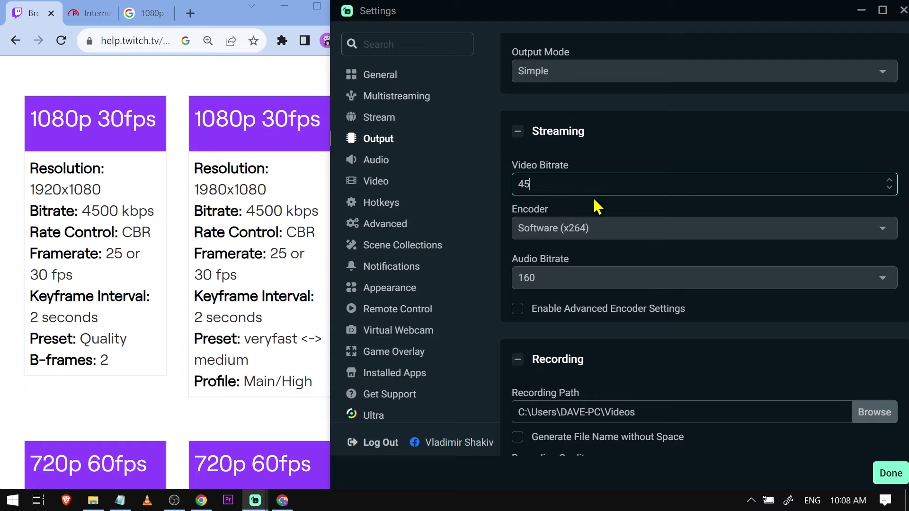
Choose the Hardware (QSV, H.264) encoder
{"action": "left_click", "coordinate": [577, 232]}
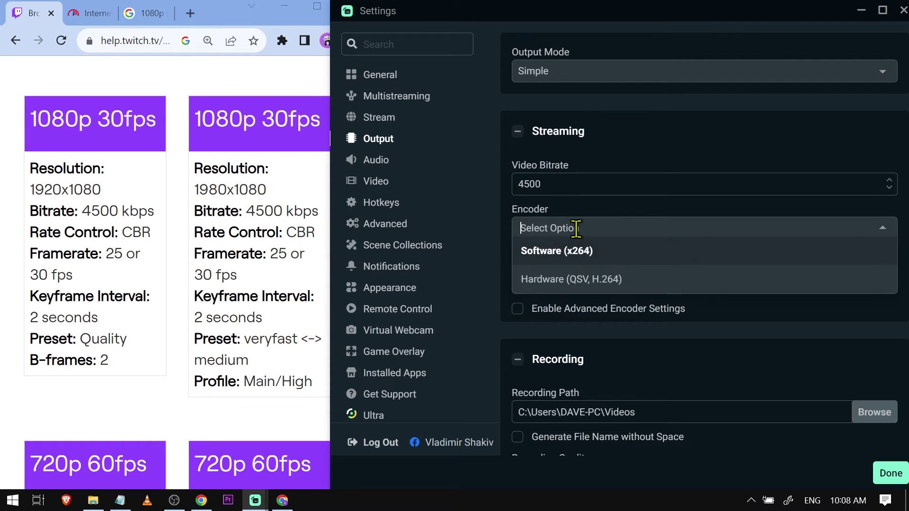
{"action": "left_click", "coordinate": [566, 282]}
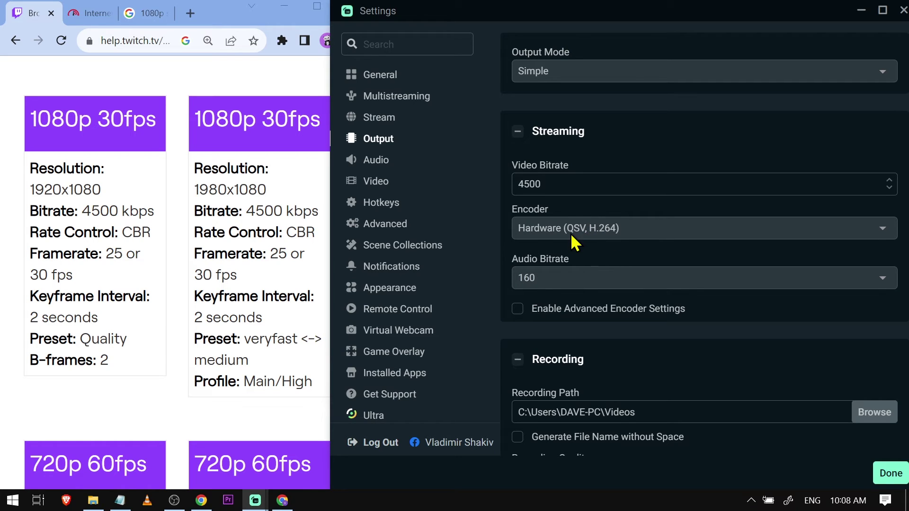
{"action": "scroll", "coordinate": [571, 235], "scroll_direction": "down", "scroll_amount": 1}
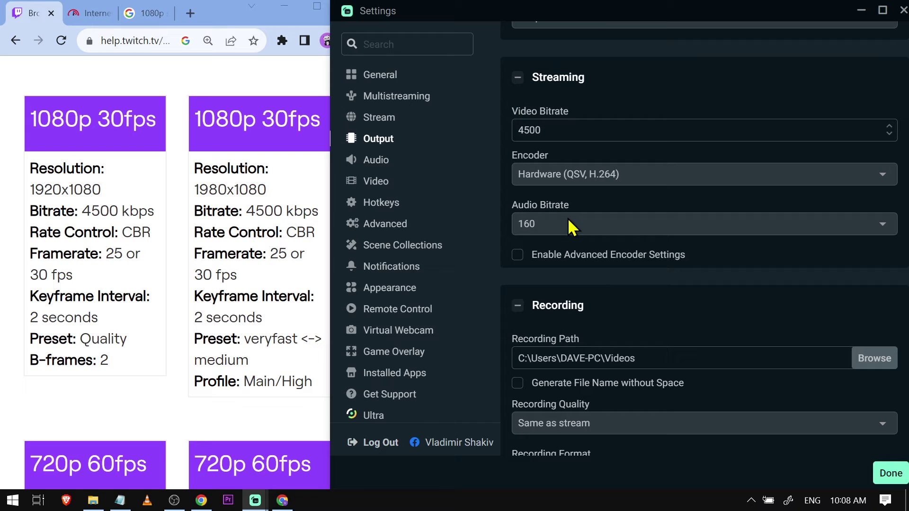
{"action": "scroll", "coordinate": [570, 226], "scroll_direction": "down", "scroll_amount": 2}
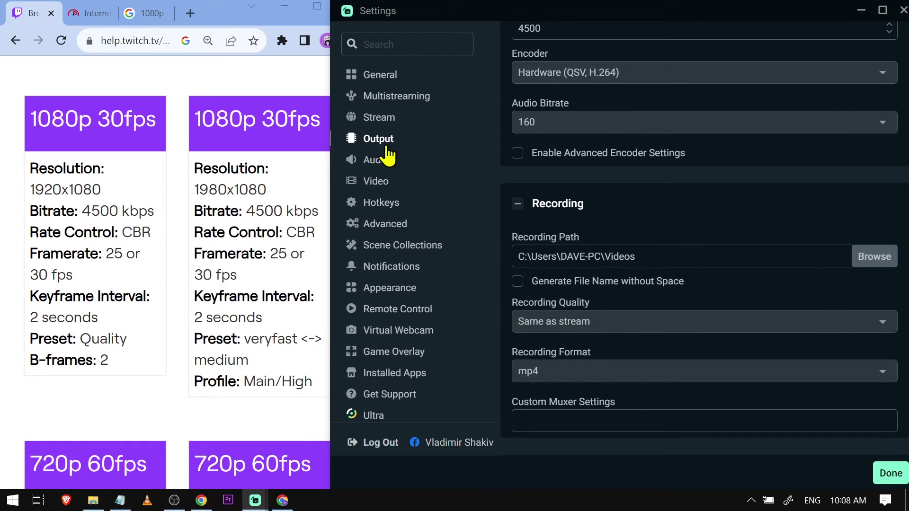
Check Video settings: 1920x1080 resolution, Common FPS Values at 30 fps
{"action": "left_click", "coordinate": [377, 183]}
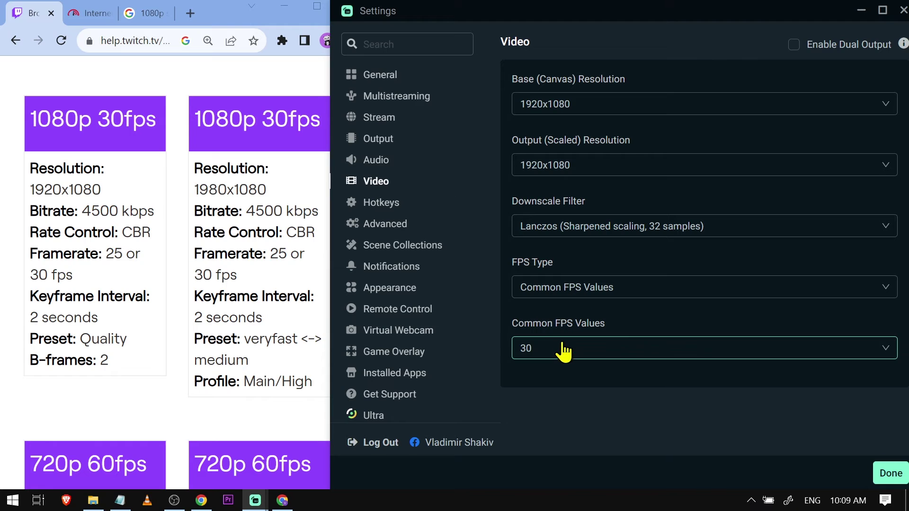
{"action": "left_click", "coordinate": [543, 291]}
{"action": "left_click", "coordinate": [557, 323]}
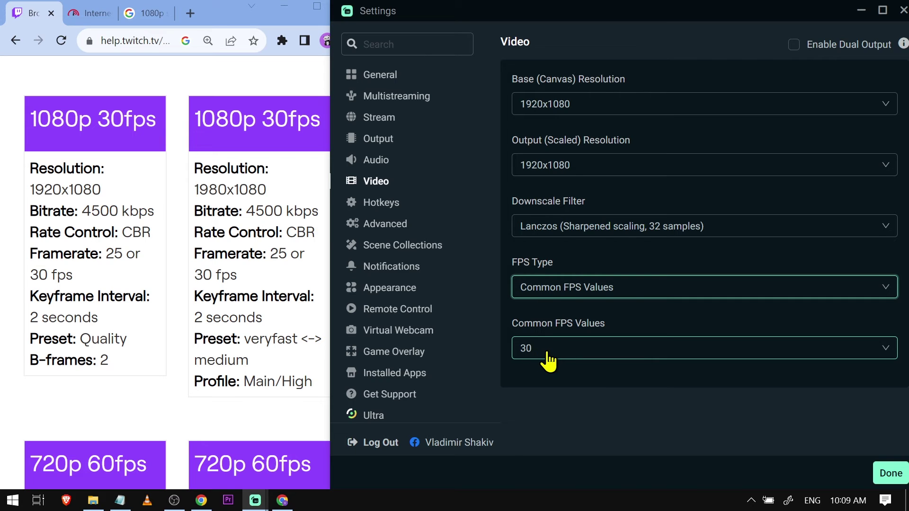
In Advanced settings, set reconnect Retry Delay to 1 and select the Maximum Retries value
{"action": "left_click", "coordinate": [368, 226]}
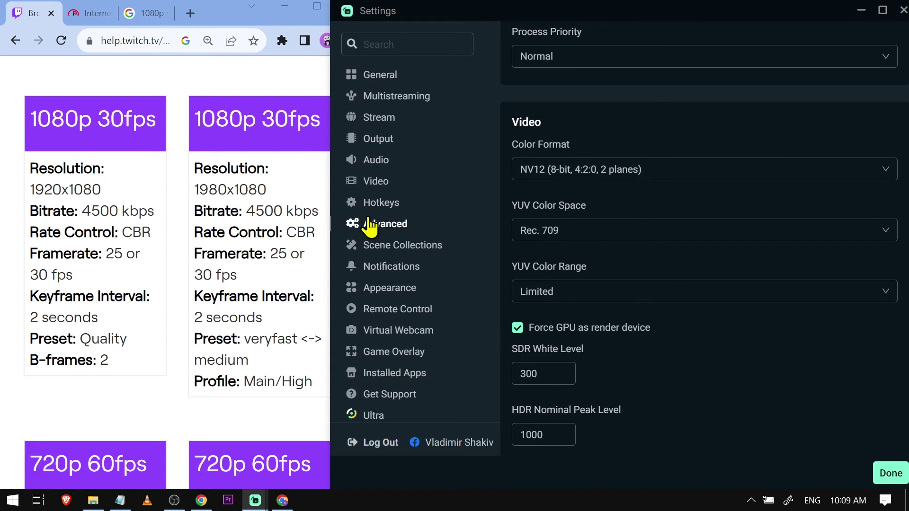
{"action": "scroll", "coordinate": [552, 186], "scroll_direction": "down", "scroll_amount": 1}
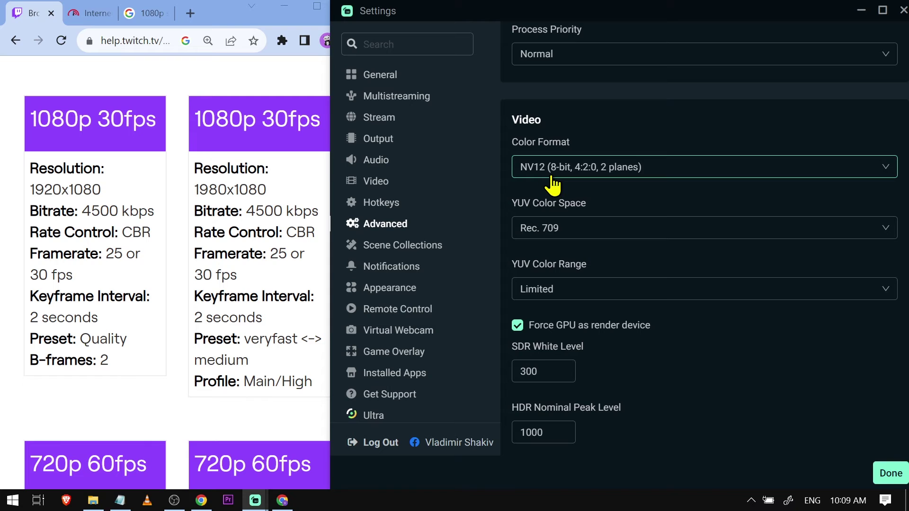
{"action": "scroll", "coordinate": [553, 185], "scroll_direction": "down", "scroll_amount": 8}
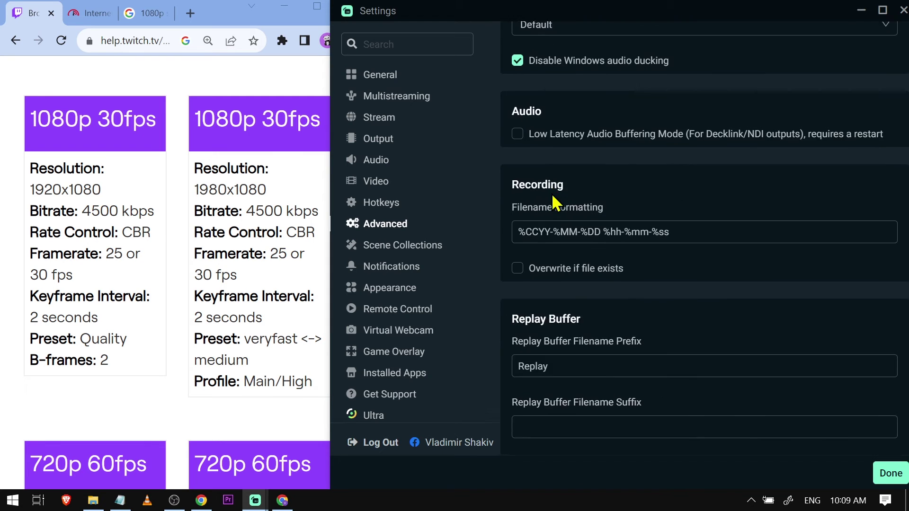
{"action": "scroll", "coordinate": [555, 204], "scroll_direction": "down", "scroll_amount": 10}
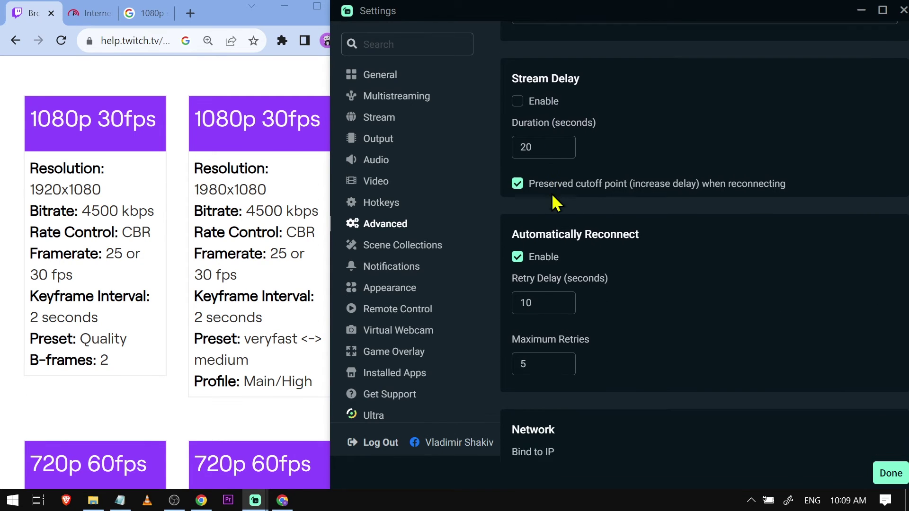
{"action": "scroll", "coordinate": [555, 203], "scroll_direction": "down", "scroll_amount": 1}
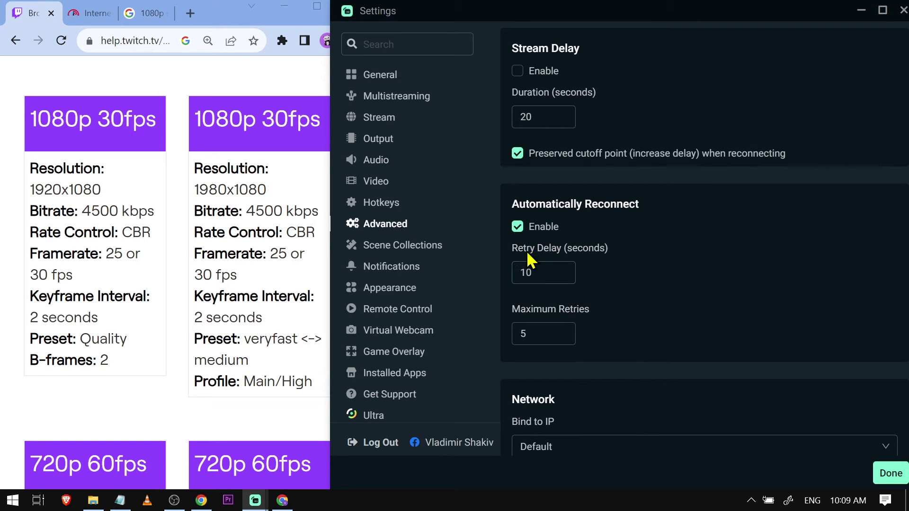
{"action": "double_click", "coordinate": [524, 274]}
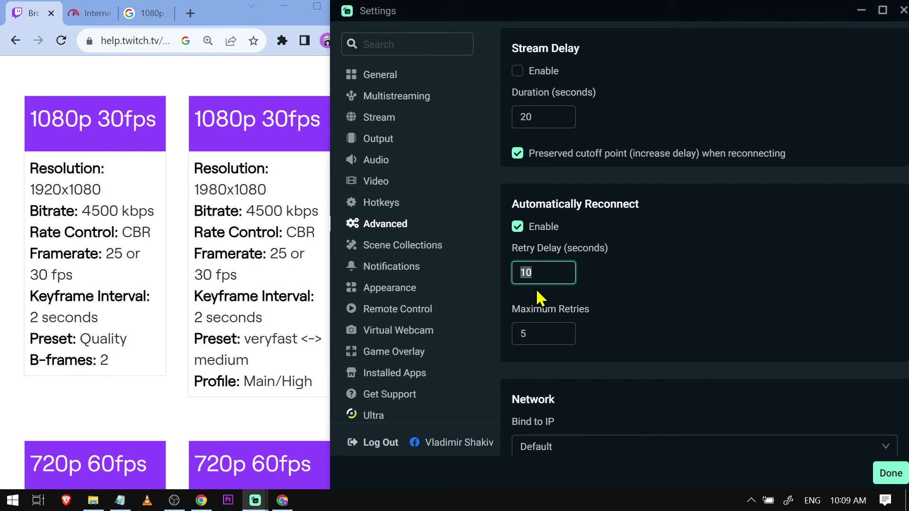
{"action": "type", "text": "1"}
{"action": "scroll", "coordinate": [542, 284], "scroll_direction": "down", "scroll_amount": 2}
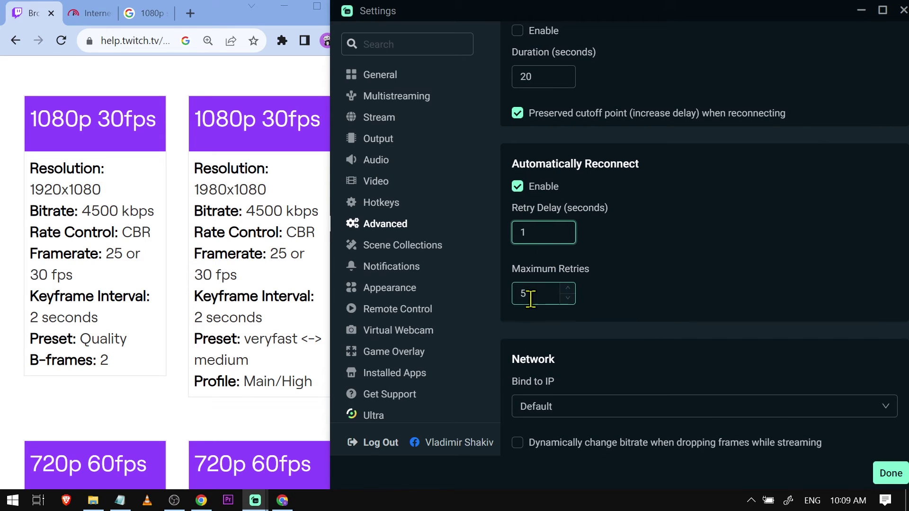
{"action": "left_click", "coordinate": [528, 292]}
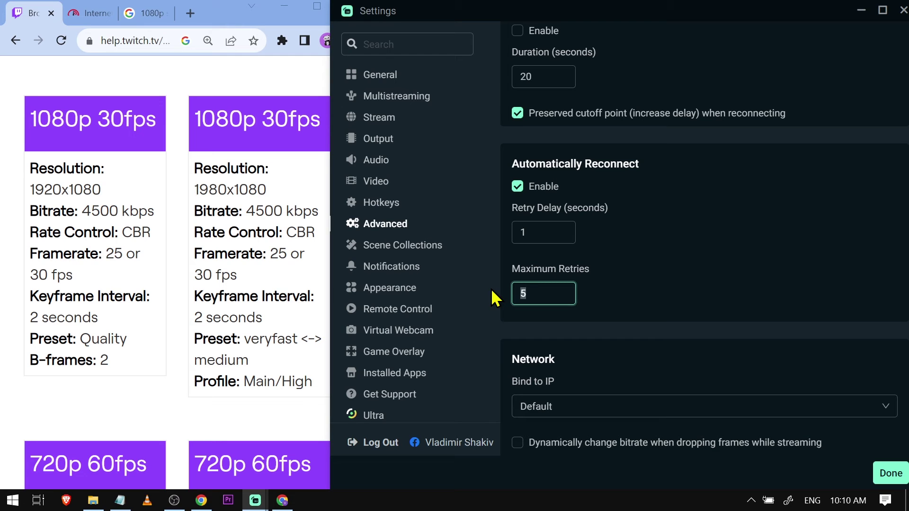
Enter 25 maximum retries and enable dynamic bitrate when dropping frames
{"action": "type", "text": "25"}
{"action": "scroll", "coordinate": [723, 265], "scroll_direction": "down", "scroll_amount": 3}
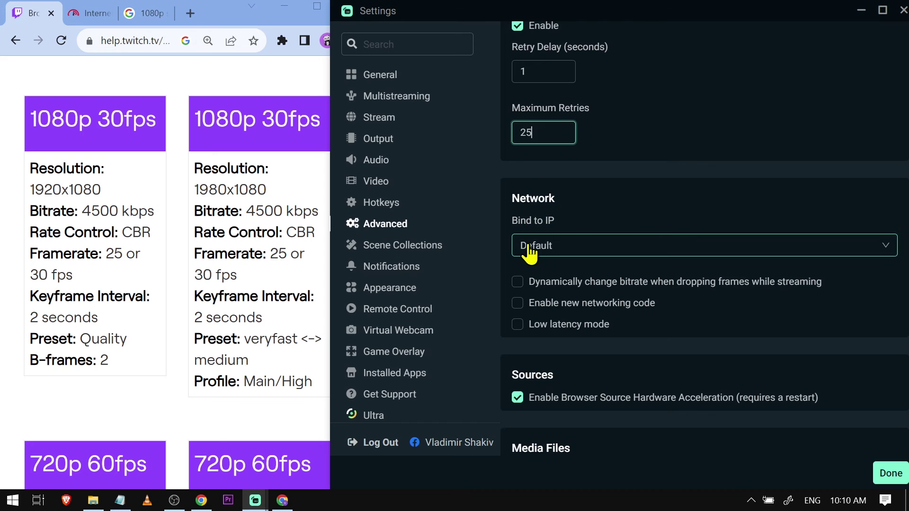
{"action": "left_click", "coordinate": [558, 290]}
{"action": "left_click", "coordinate": [560, 292]}
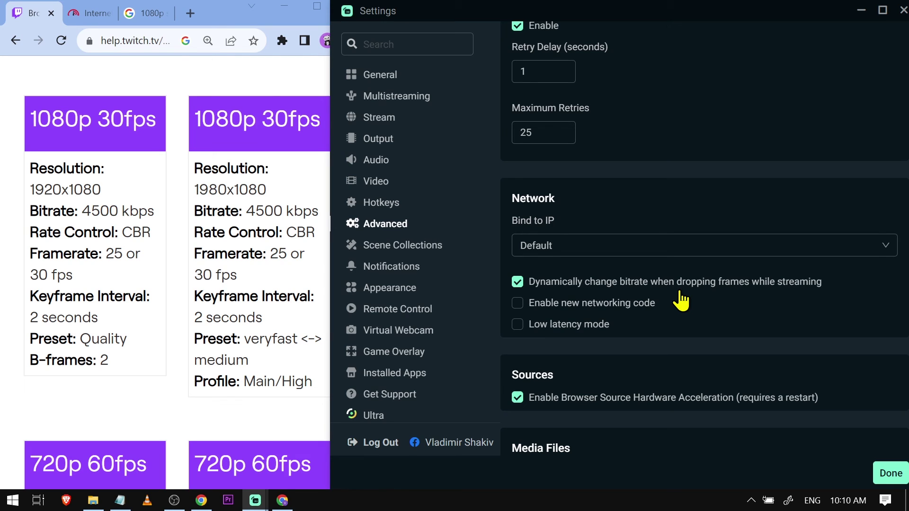
Save the settings, then browse the Streamlabs Ultra and video editor pages
{"action": "left_click", "coordinate": [885, 476]}
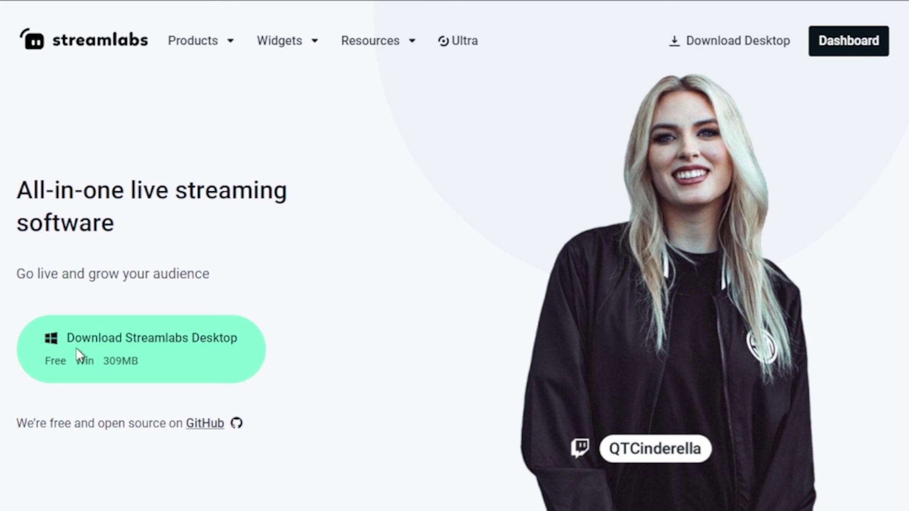
{"action": "left_click", "coordinate": [462, 41]}
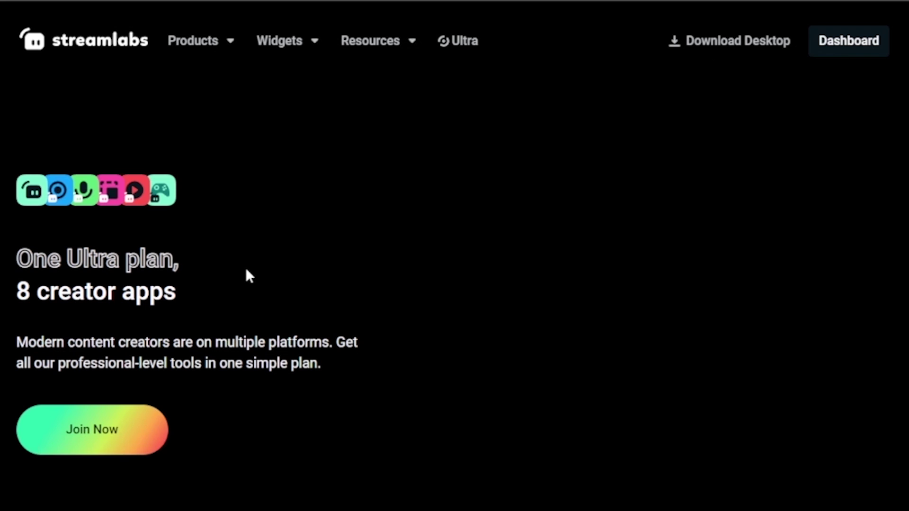
{"action": "scroll", "coordinate": [261, 273], "scroll_direction": "down", "scroll_amount": 10}
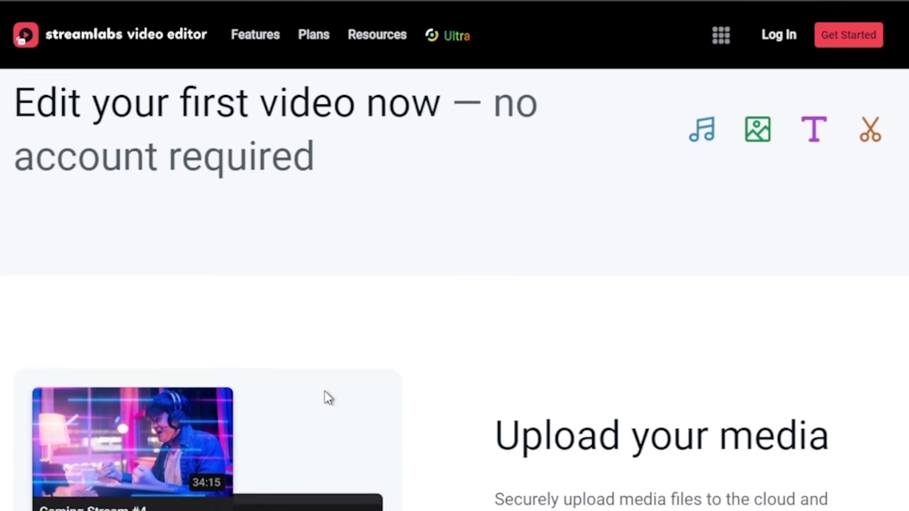
{"action": "scroll", "coordinate": [344, 387], "scroll_direction": "down", "scroll_amount": 15}
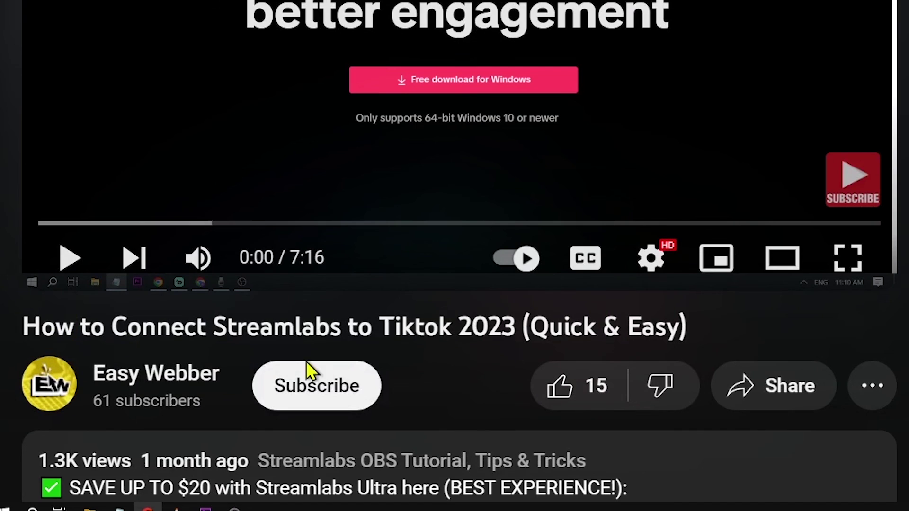
Subscribe to the YouTube channel with All notifications and like the video
{"action": "left_click", "coordinate": [305, 367]}
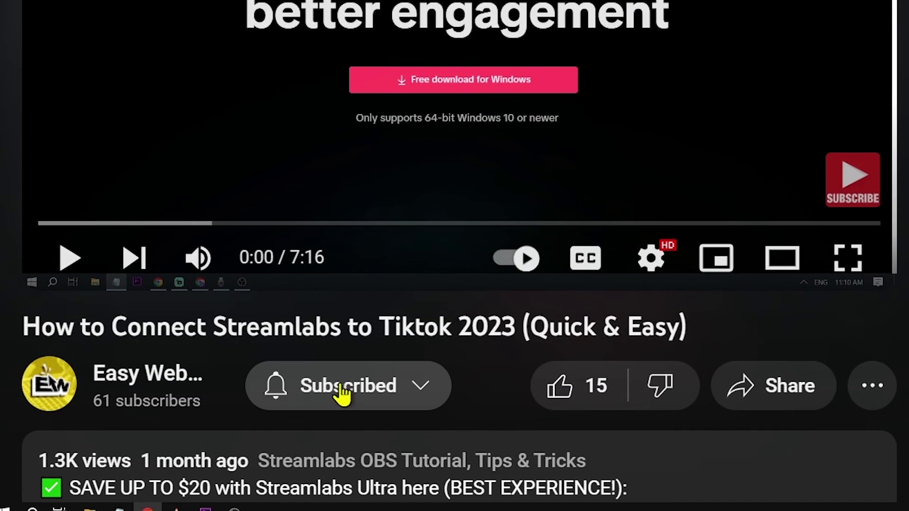
{"action": "left_click", "coordinate": [419, 389]}
{"action": "left_click", "coordinate": [383, 195]}
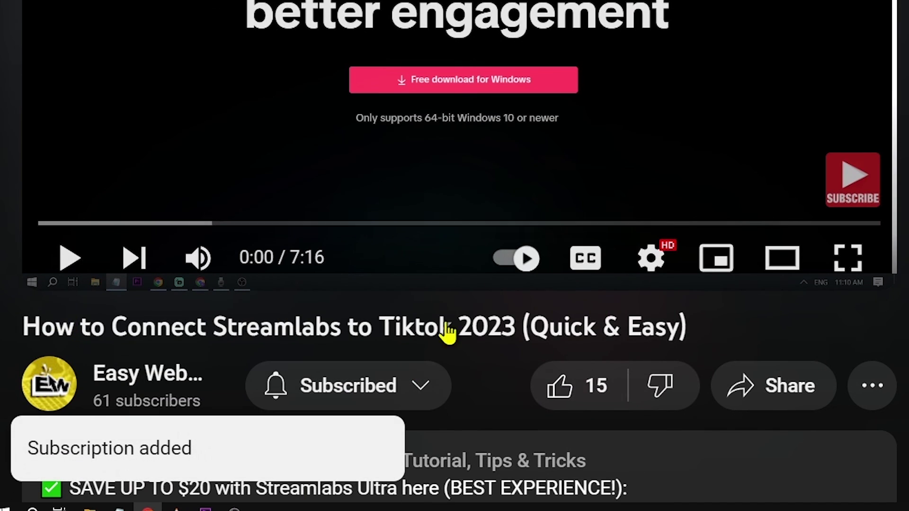
{"action": "left_click", "coordinate": [601, 403]}
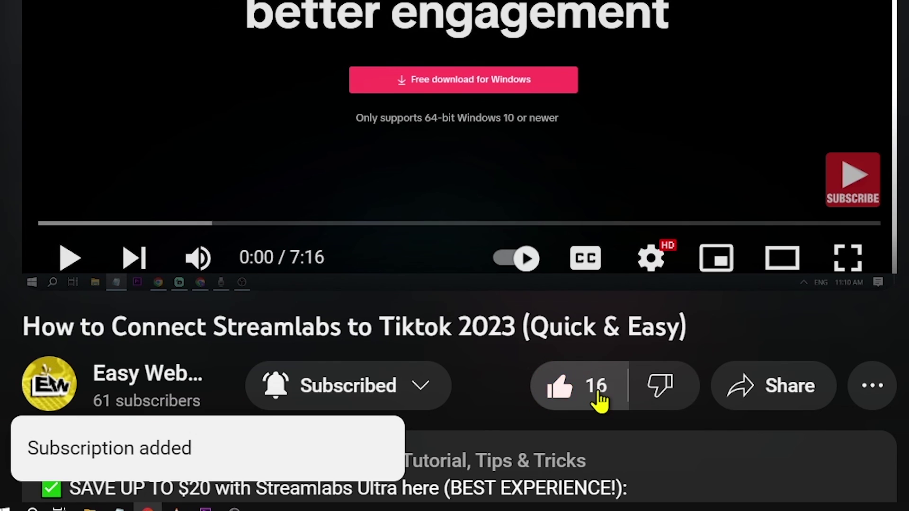